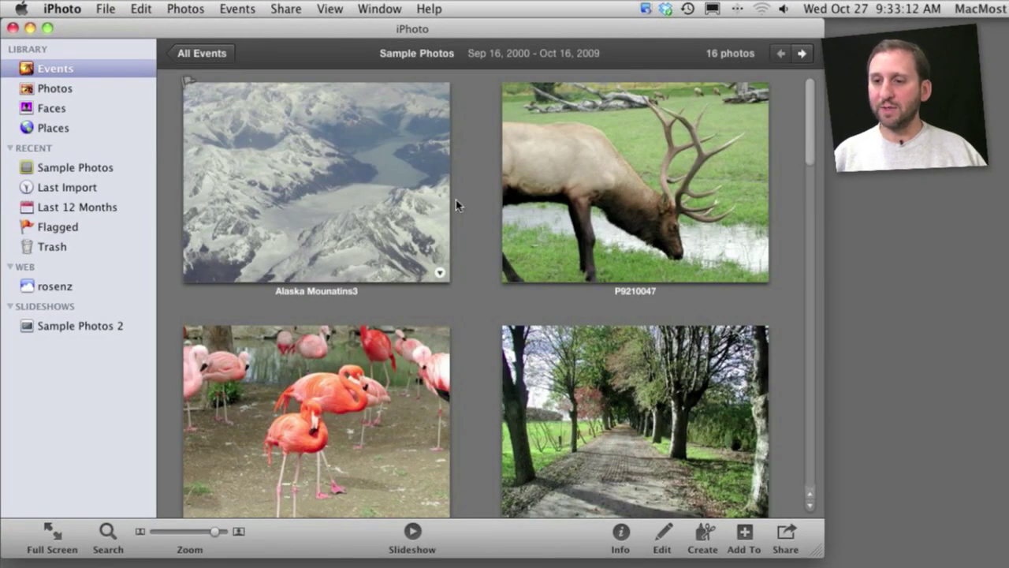
Step: Select the Alaska Mounatins3 photo and choose Share > Email… to open the email composer
left_click(317, 168)
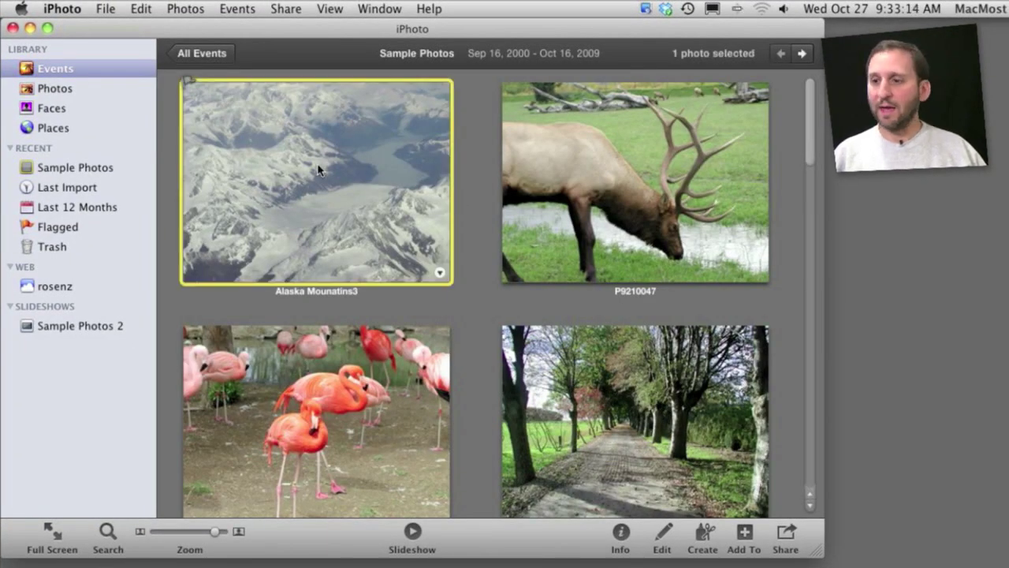
left_click(791, 534)
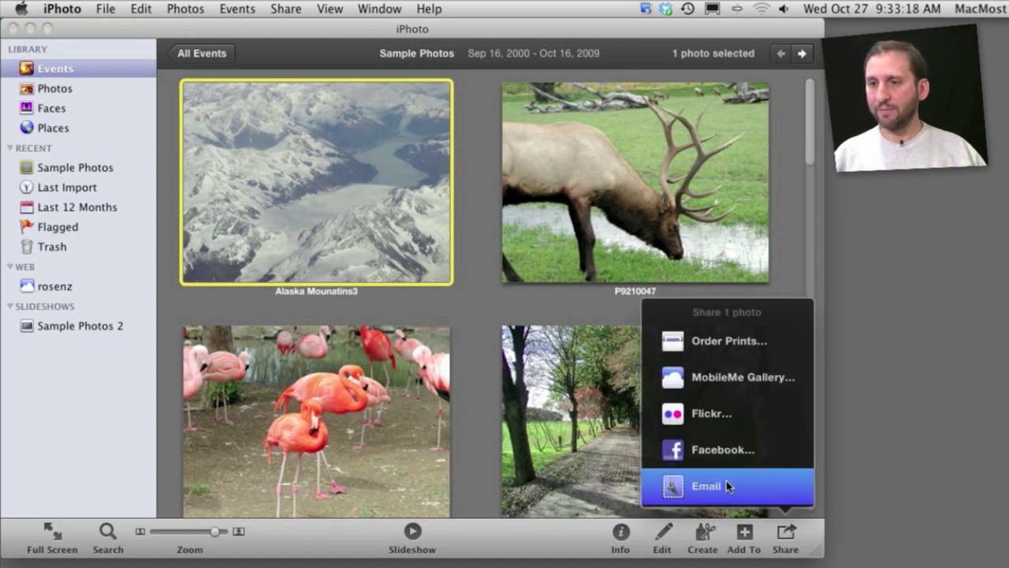
left_click(285, 9)
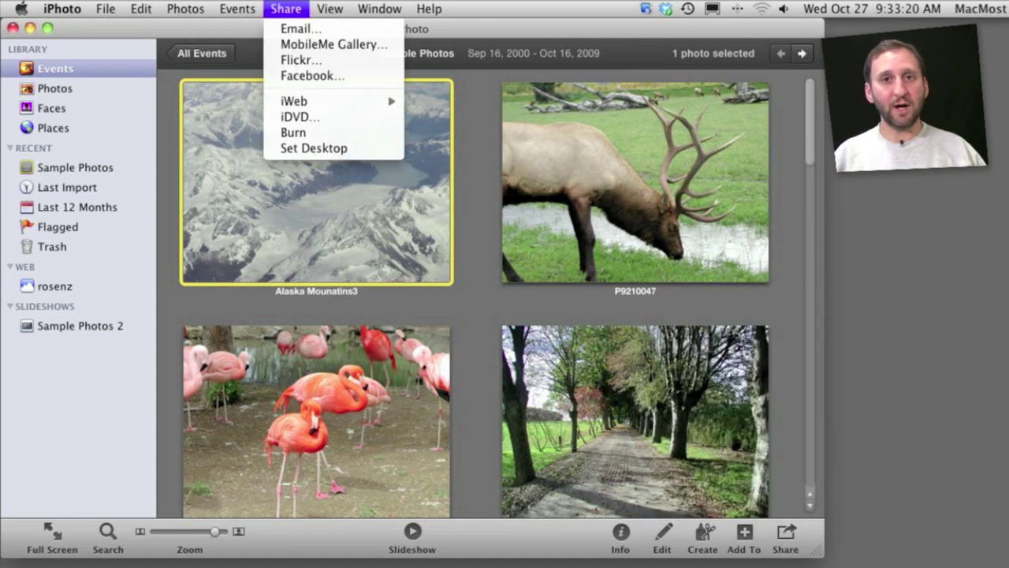
left_click(288, 29)
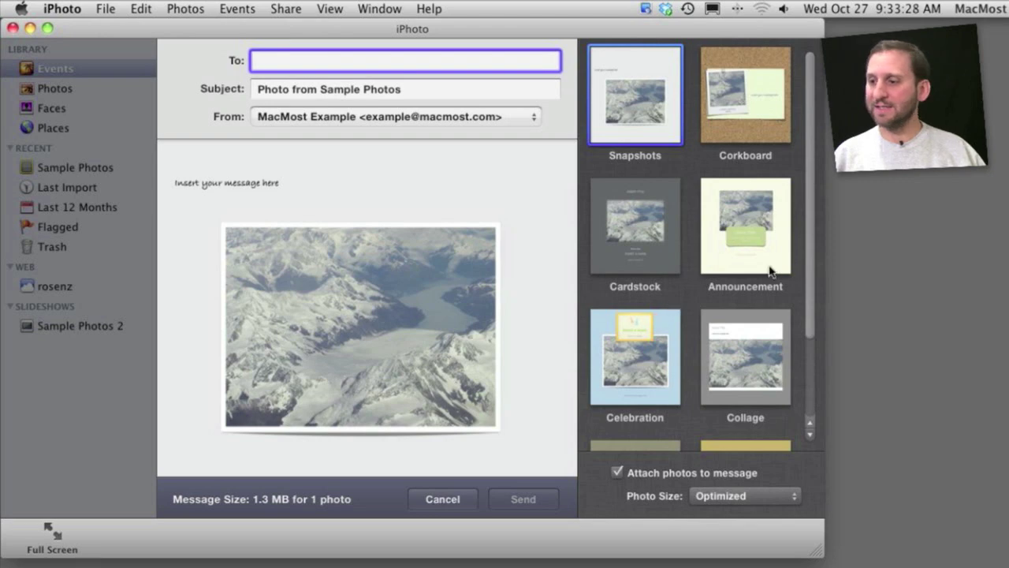
Step: Preview the Celebration, Collage, Letterpress, Postcard, Snapshots and Corkboard themes, then apply Cardstock
scroll(812, 259, "down", 3)
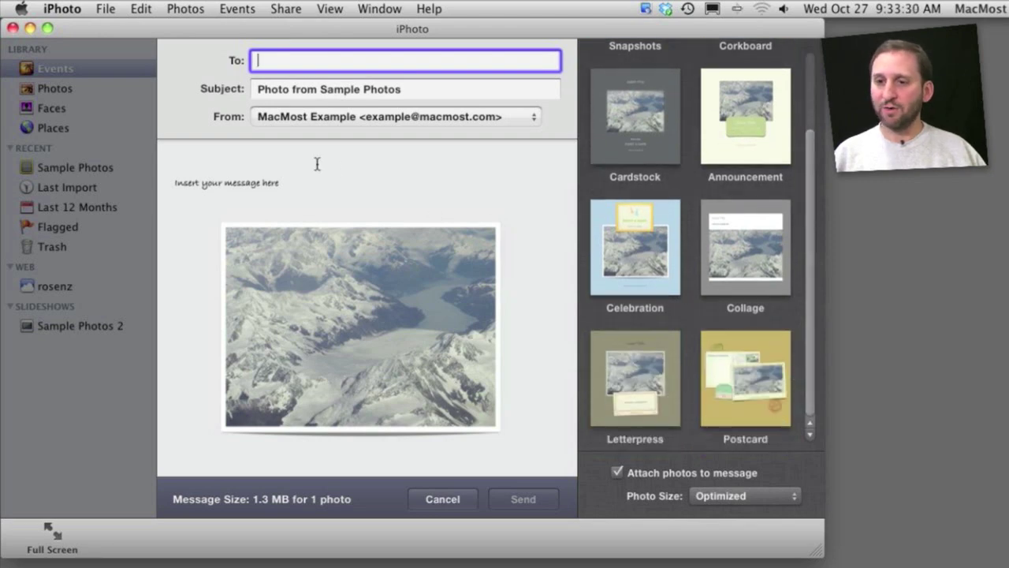
left_click(636, 246)
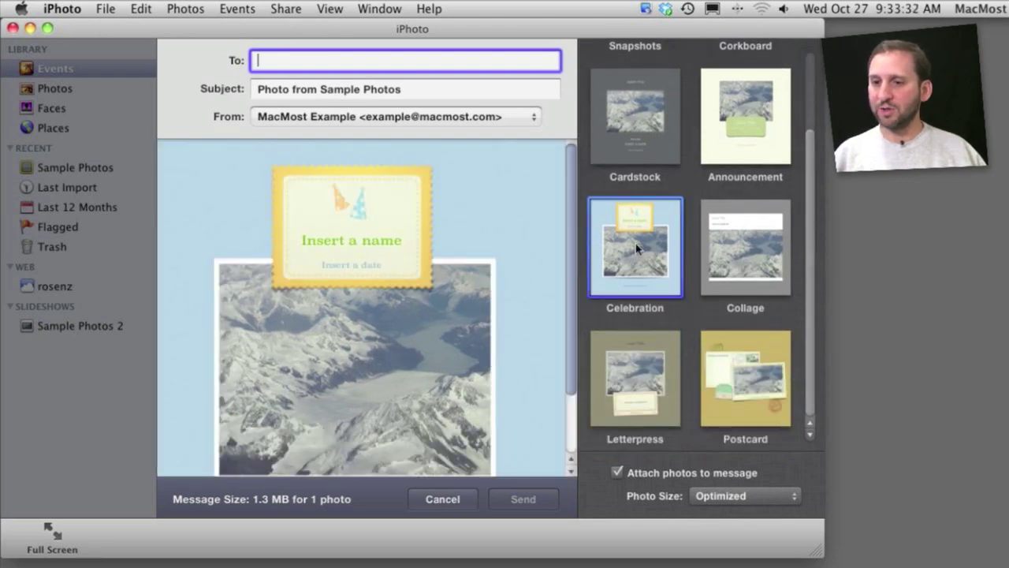
left_click(750, 243)
left_click(646, 370)
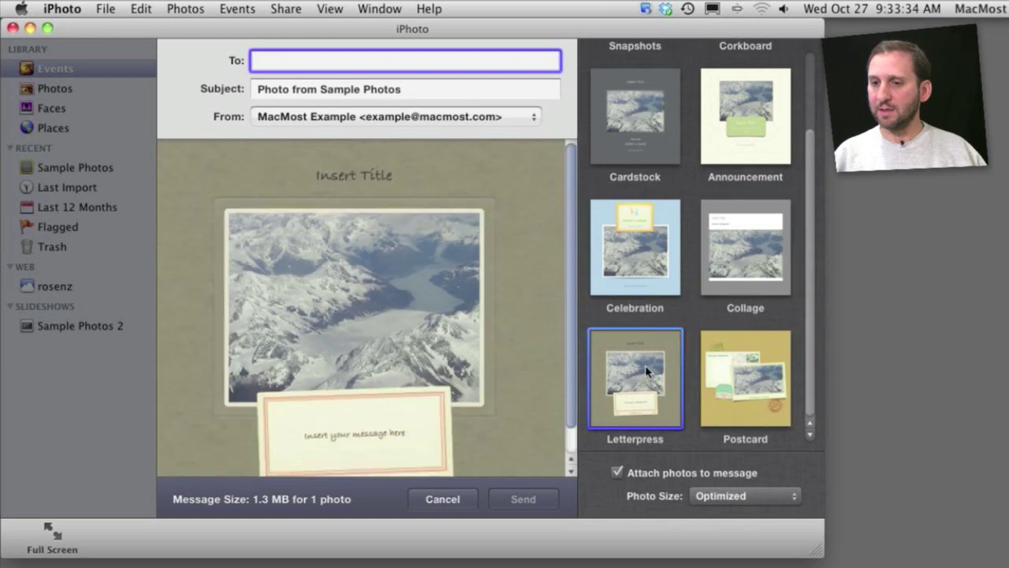
left_click(726, 378)
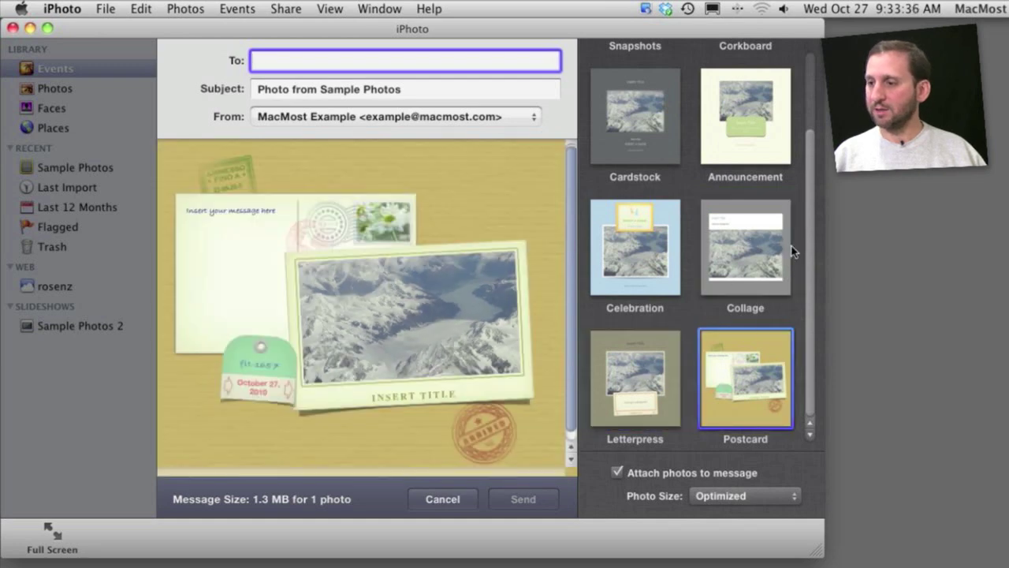
scroll(812, 226, "up", 3)
left_click(645, 109)
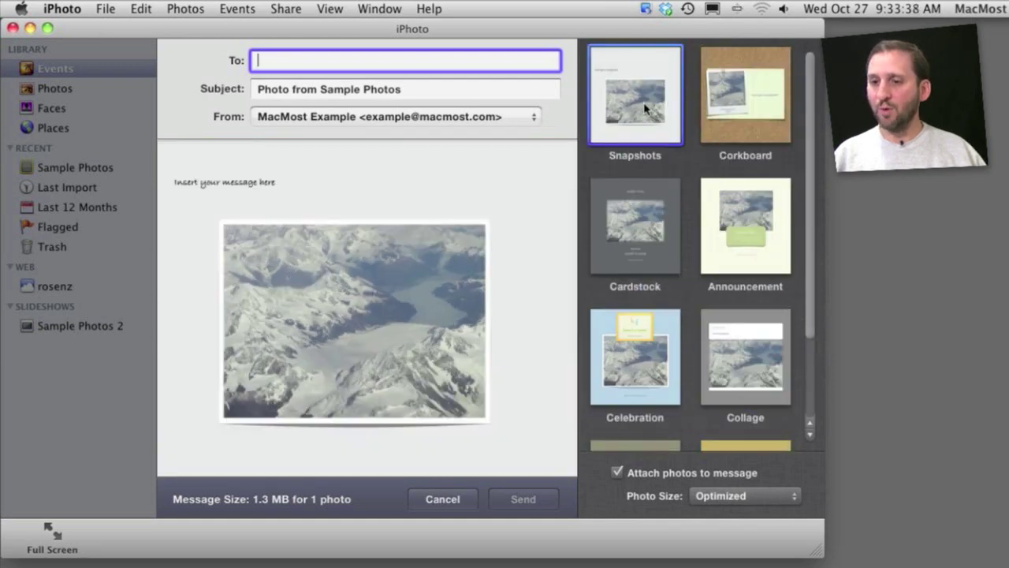
left_click(726, 104)
left_click(630, 205)
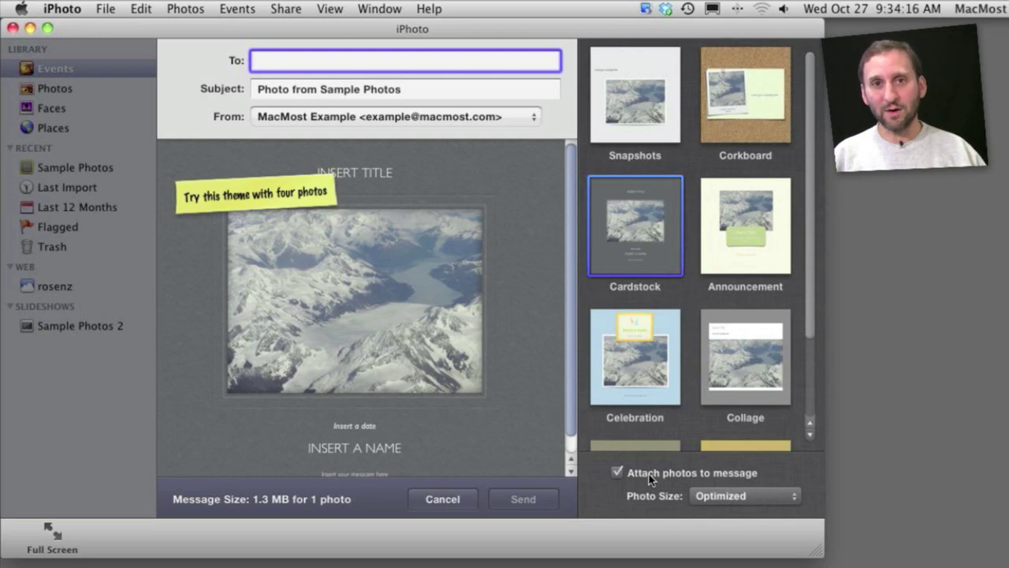
left_click(649, 474)
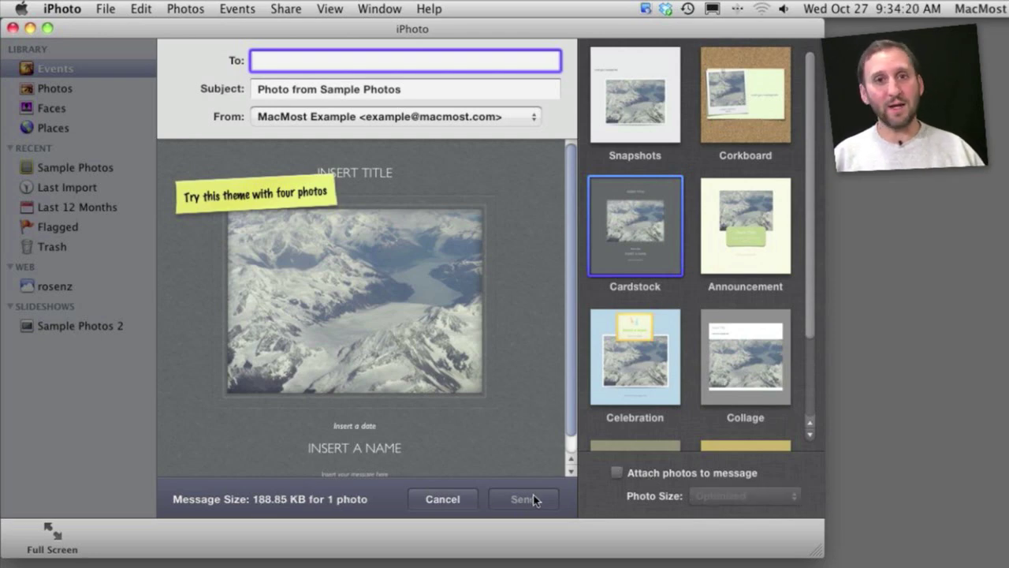
left_click(628, 476)
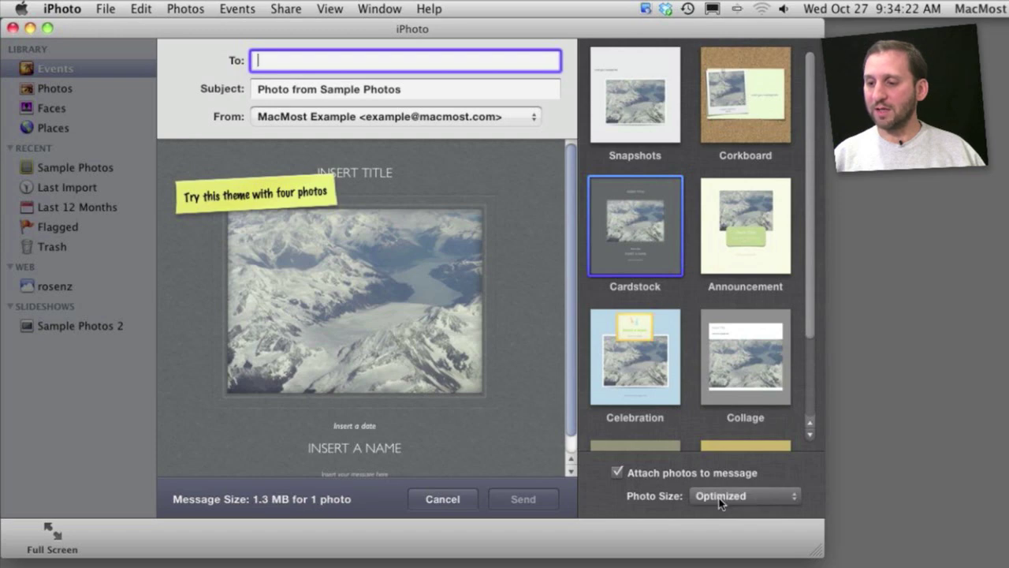
left_click(720, 497)
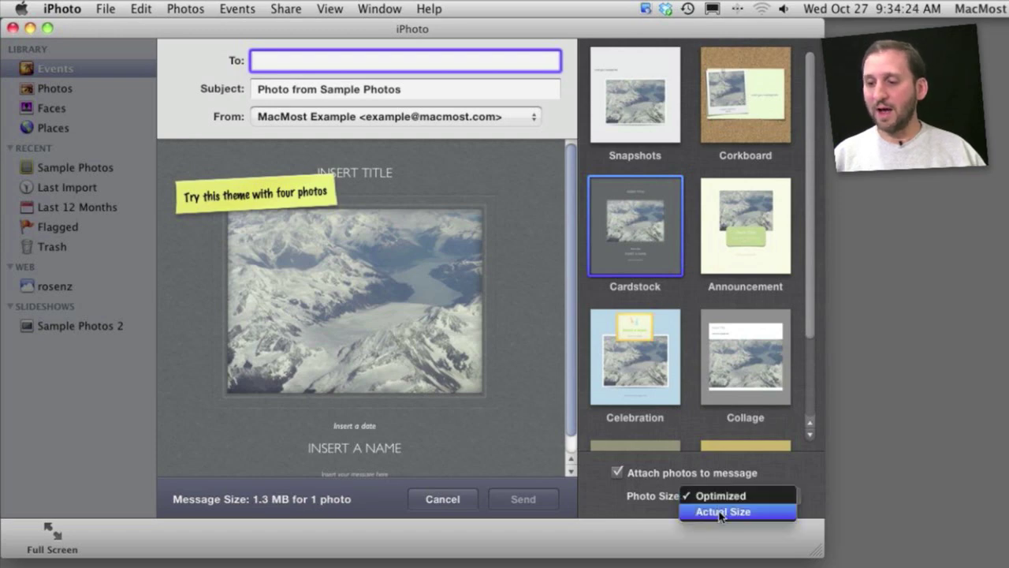
left_click(631, 499)
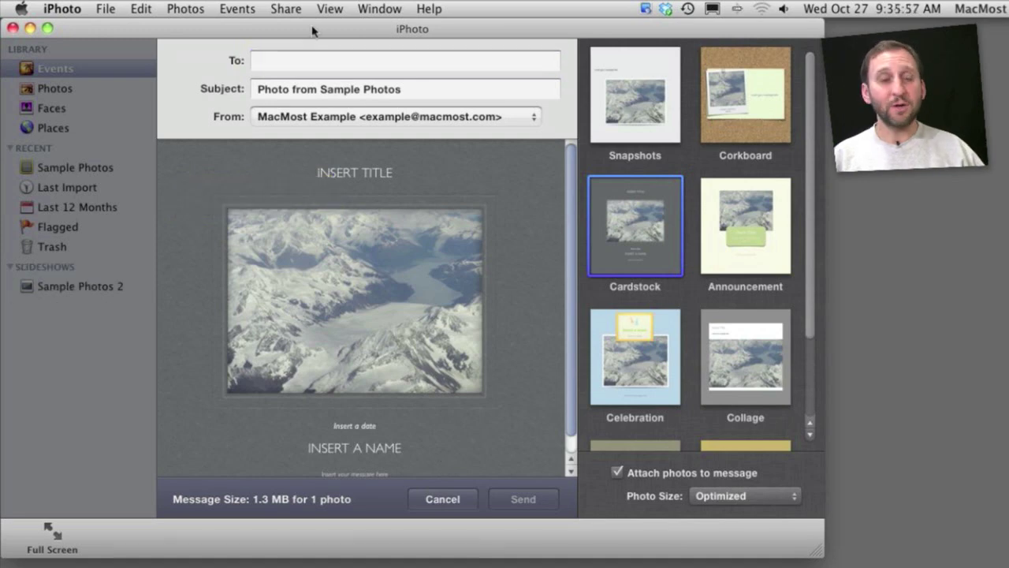
Step: In iPhoto's account preferences, browse the Email, Facebook and Flickr account types, then cancel and close
left_click(63, 9)
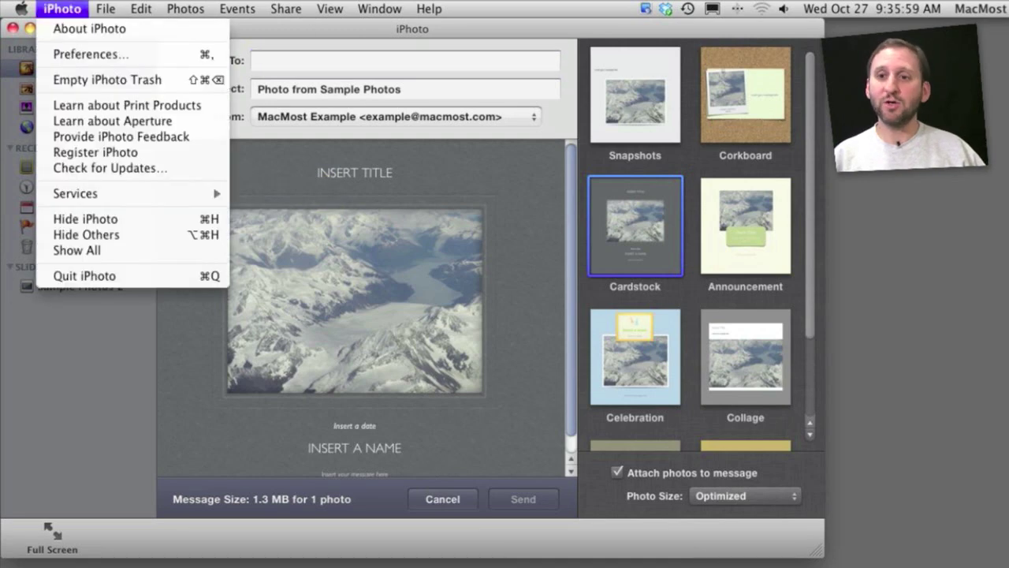
left_click(94, 53)
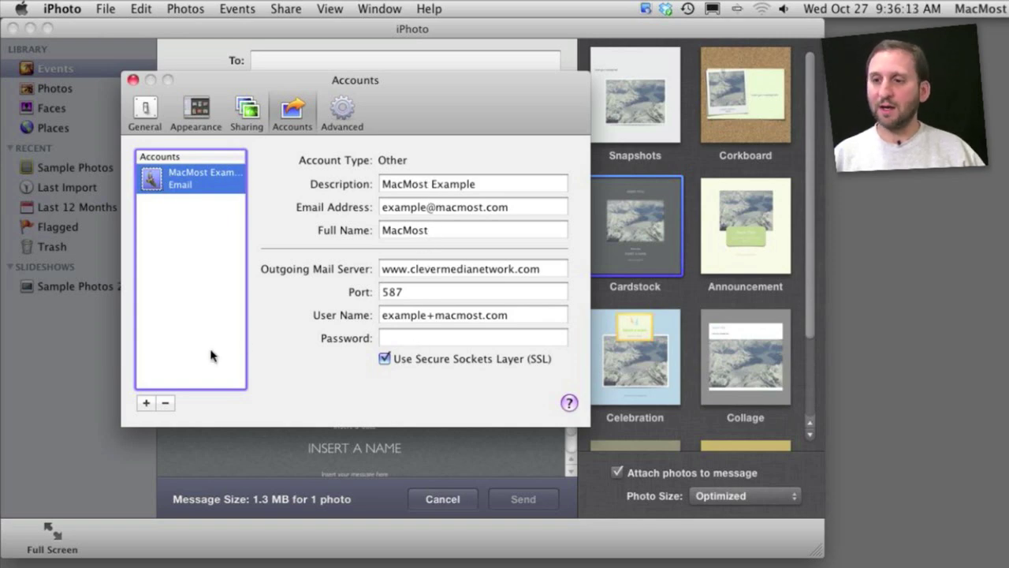
left_click(146, 404)
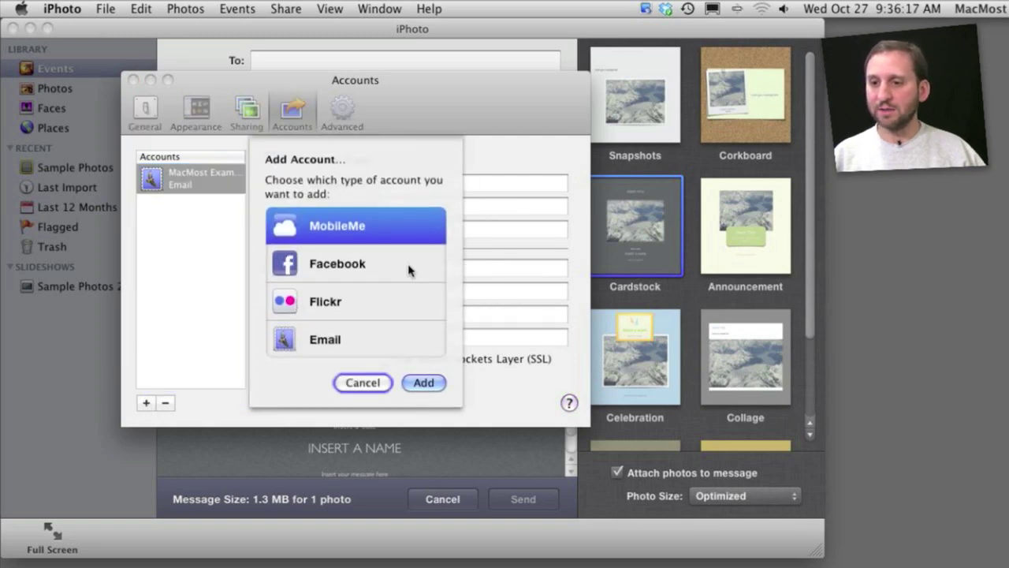
left_click(315, 347)
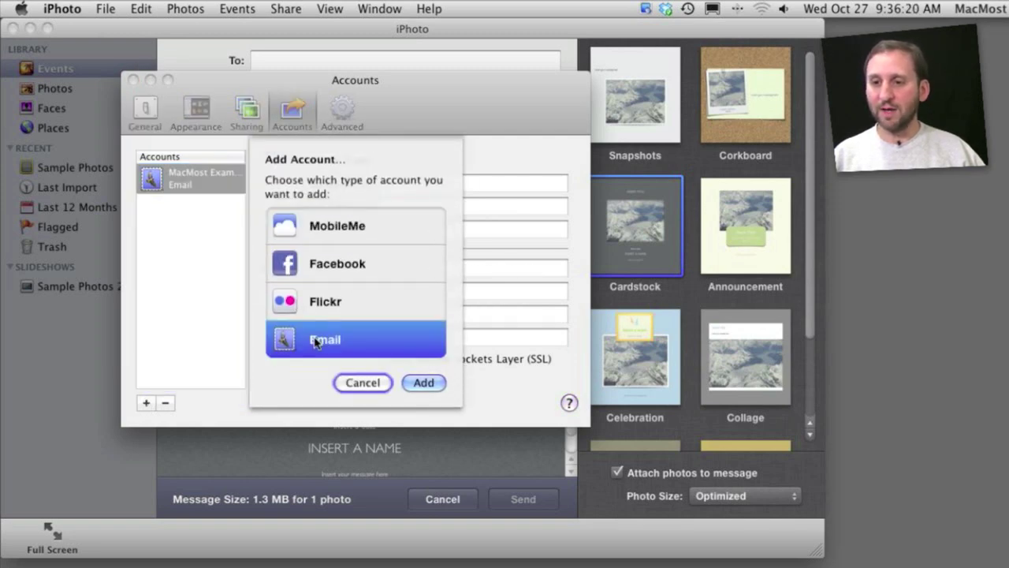
left_click(338, 262)
left_click(333, 308)
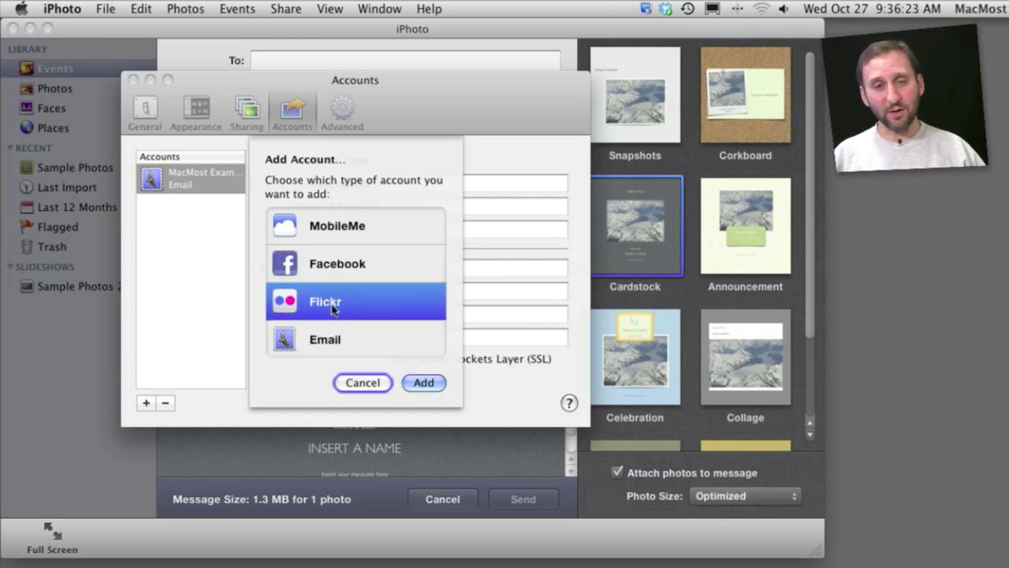
left_click(362, 382)
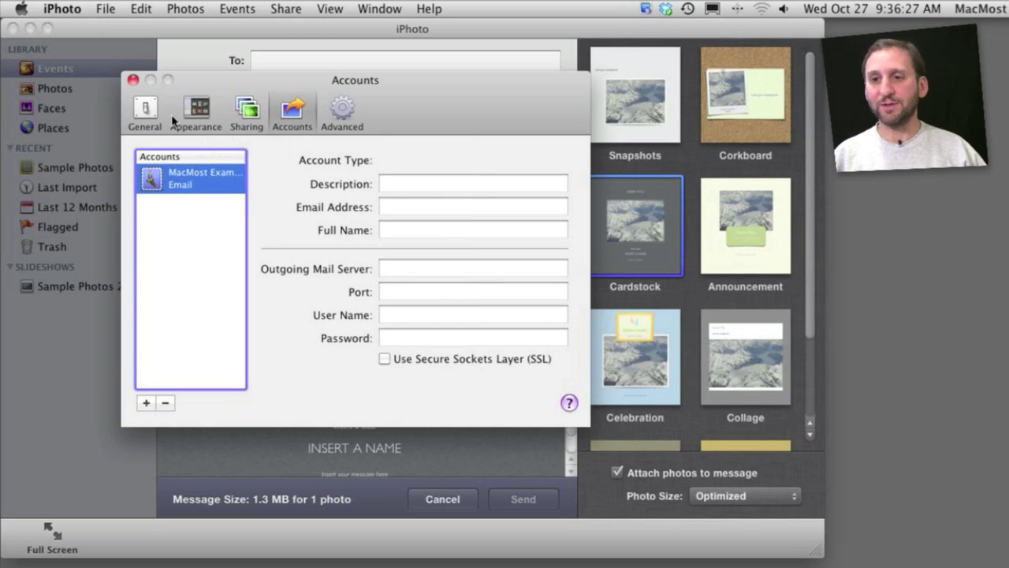
left_click(132, 80)
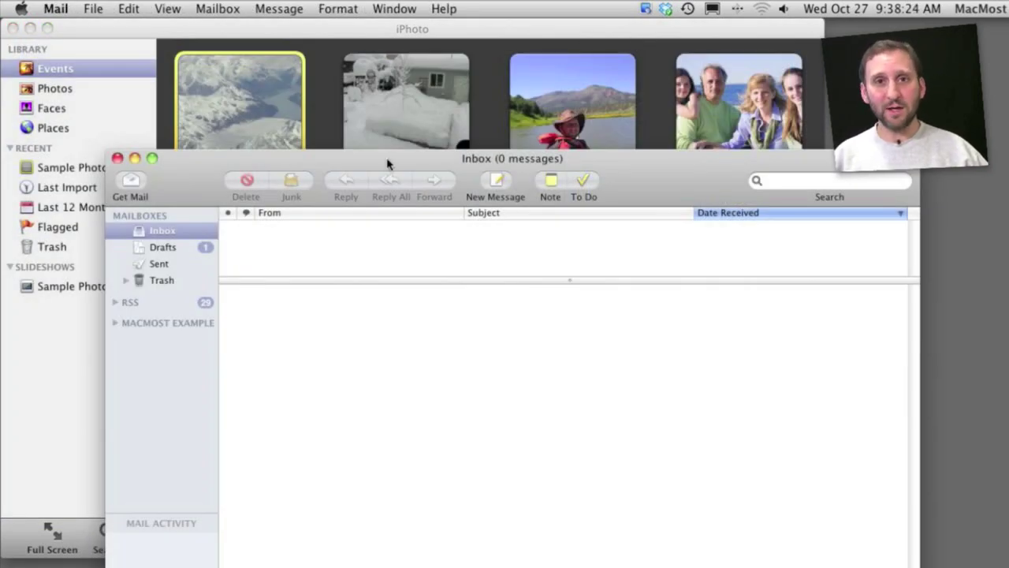
Step: Start a blank new Mail message, then bring iPhoto forward and open the Sample Photos event
key("super+n")
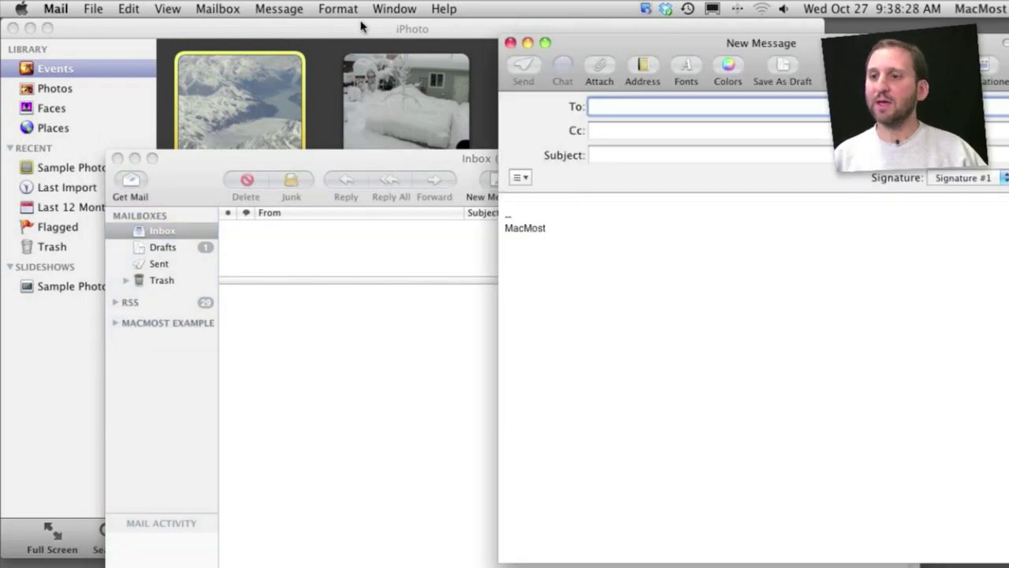
left_click(361, 28)
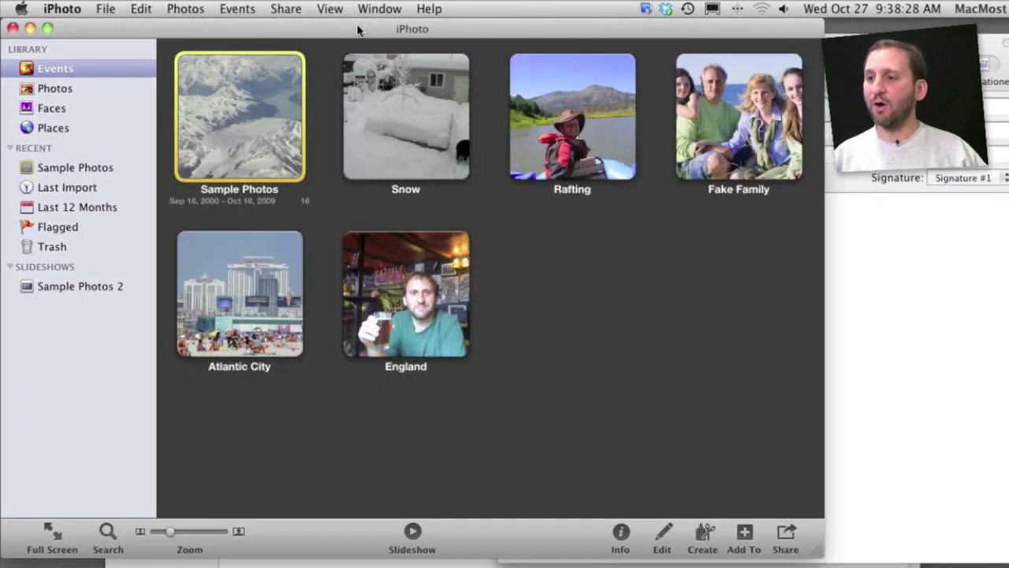
double_click(246, 133)
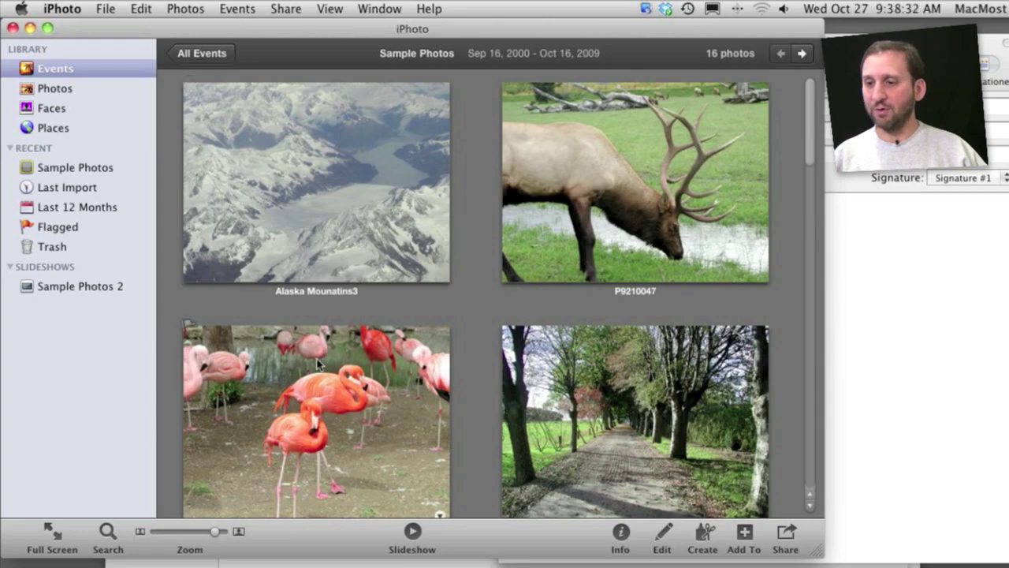
Step: Drag the tree-lined path photo into the new message and set Image Size to Small (77.0 KB)
left_click_drag(597, 420, 888, 207)
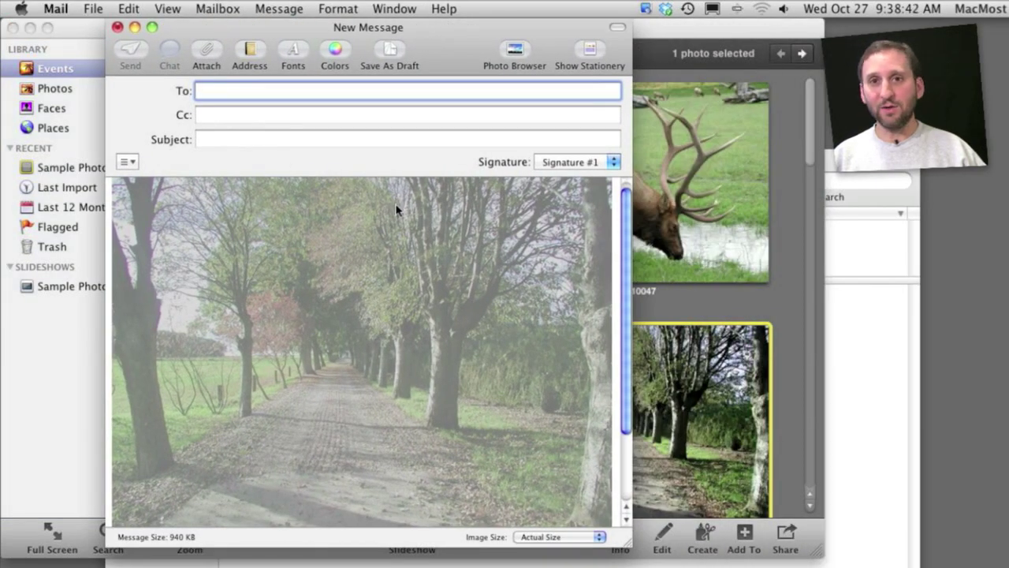
left_click(552, 537)
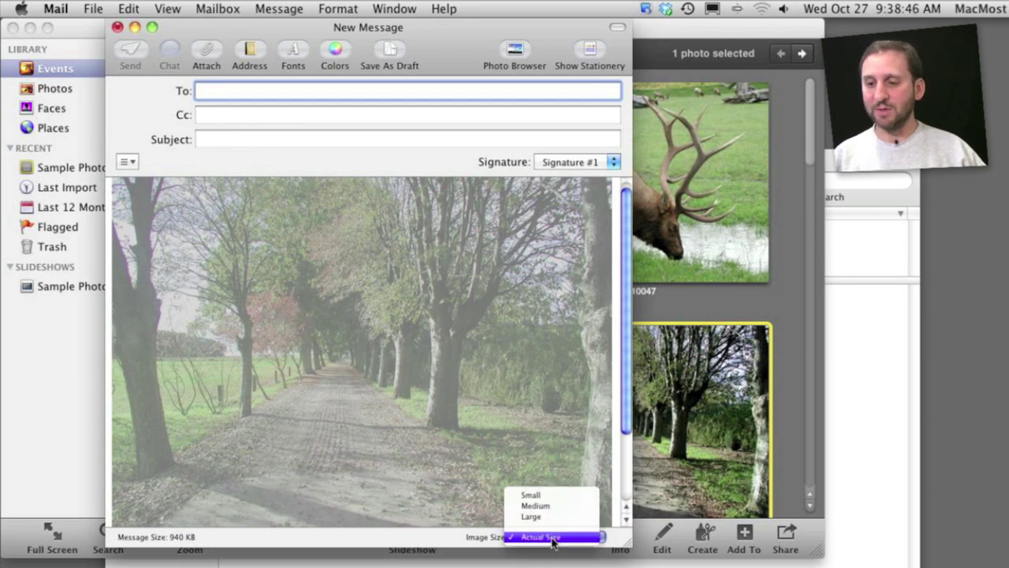
left_click(547, 494)
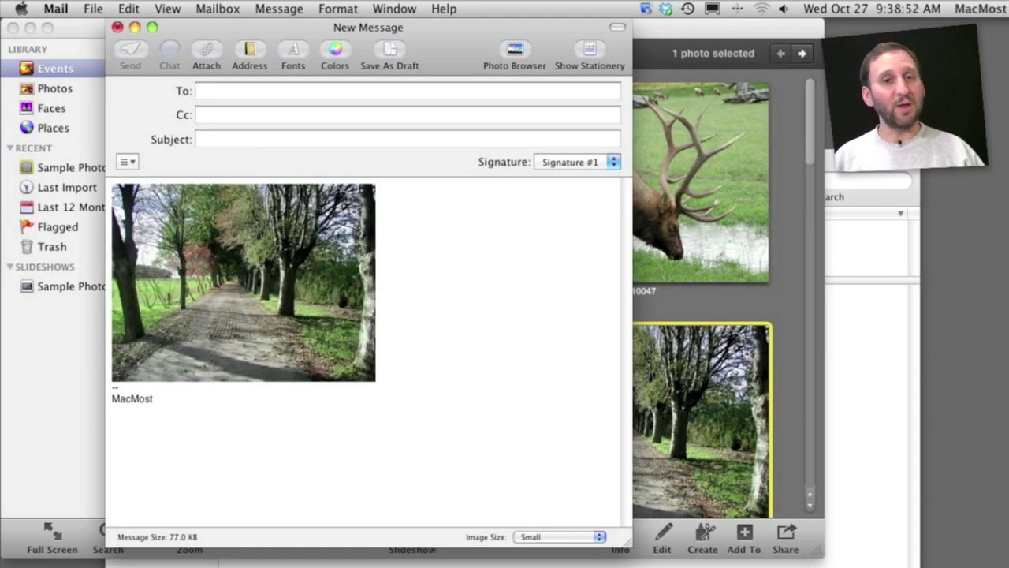
mouse_move(173, 268)
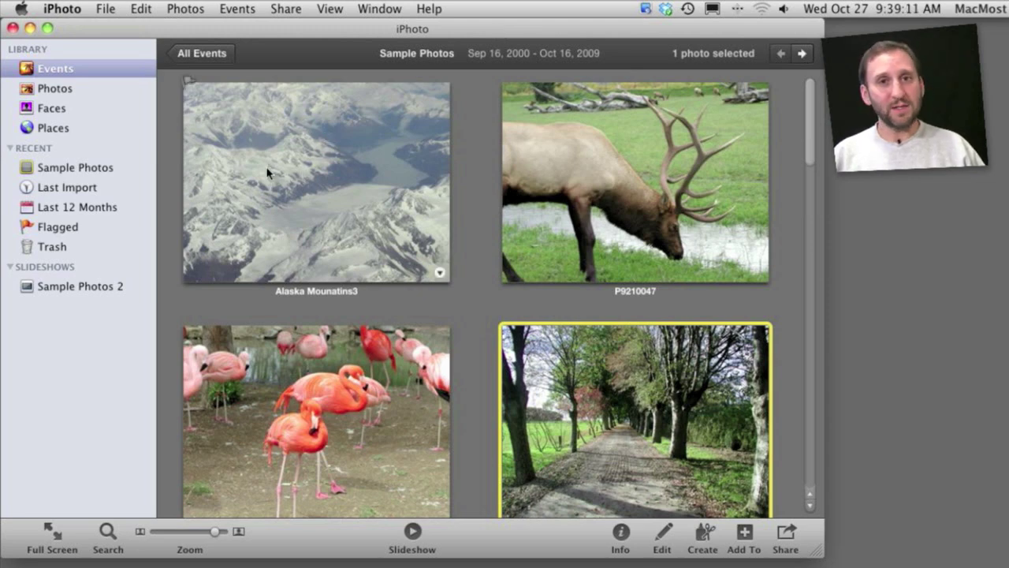
Step: Drag the Alaska Mounatins3 thumbnail onto the desktop to create Alaska Mounatins3.JPG
left_click_drag(289, 186, 866, 323)
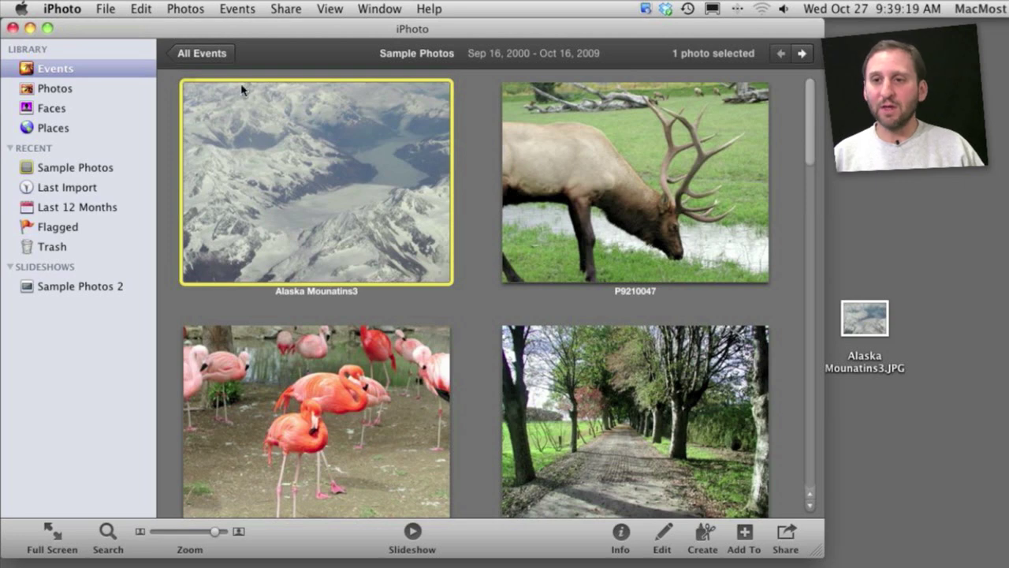
Step: Set up a File Export of the Alaska photo as JPEG, Low (smallest size) quality, Small size
left_click(285, 9)
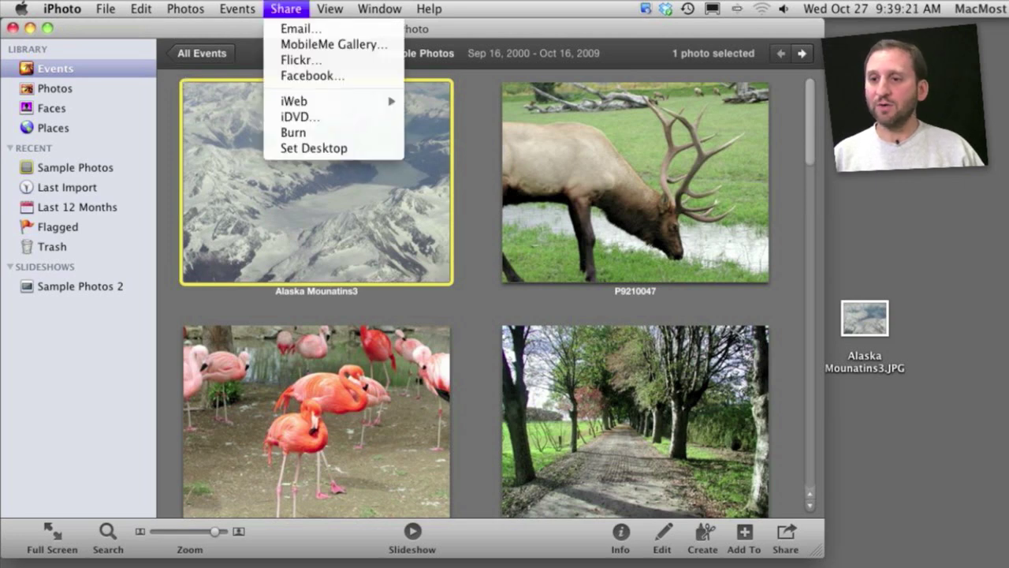
mouse_move(106, 8)
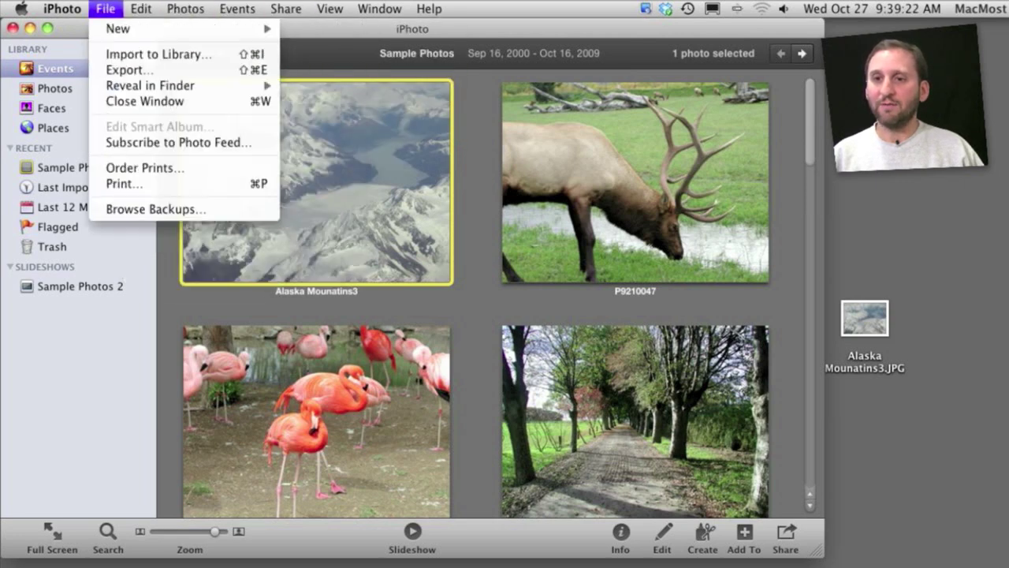
left_click(128, 71)
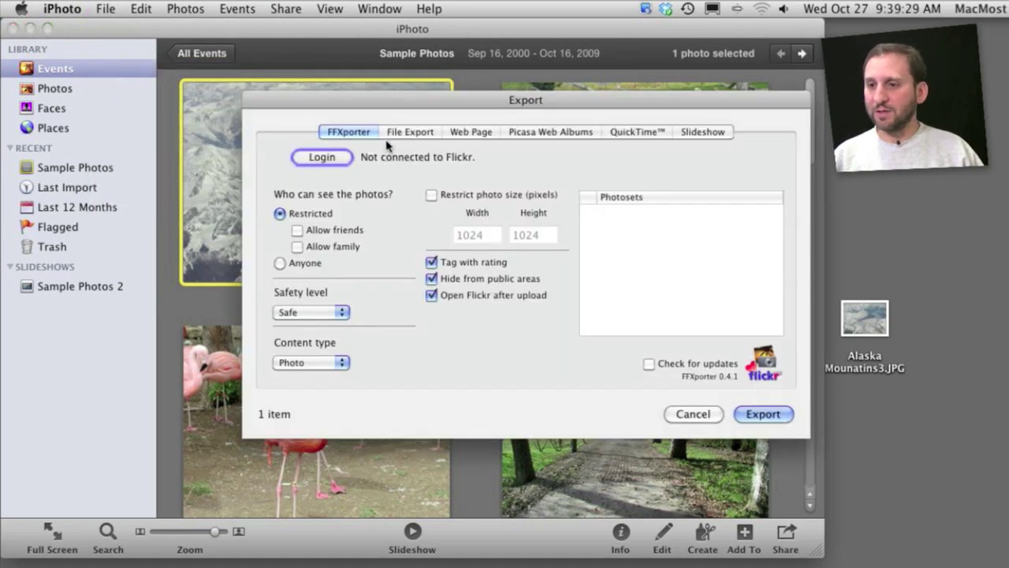
left_click(411, 135)
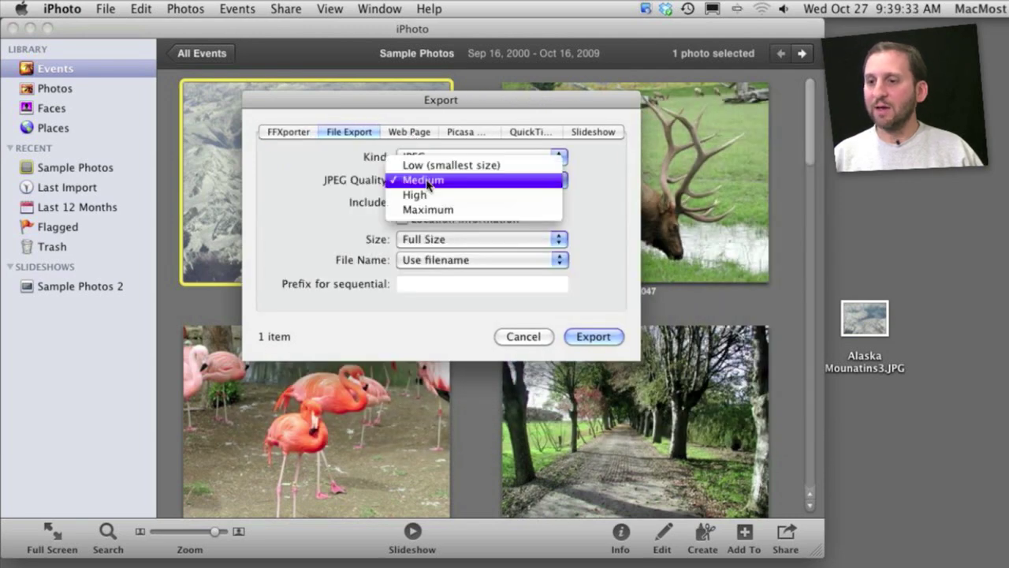
left_click(430, 164)
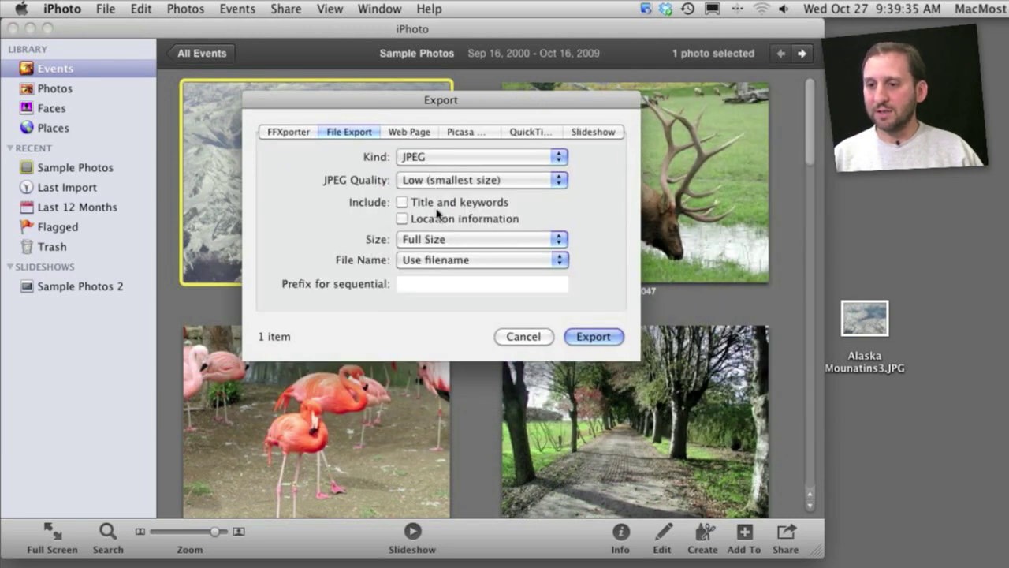
left_click(440, 239)
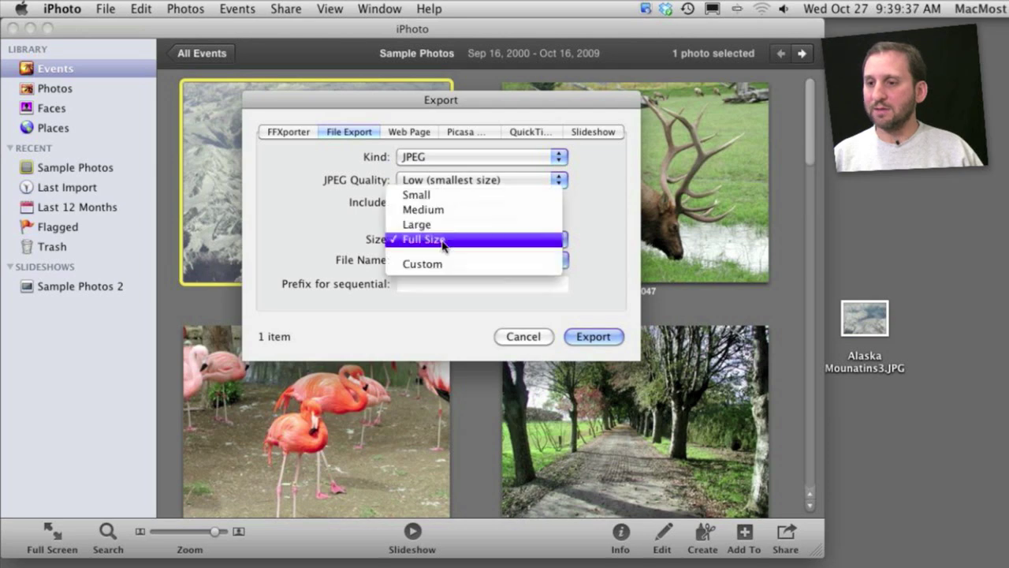
left_click(443, 193)
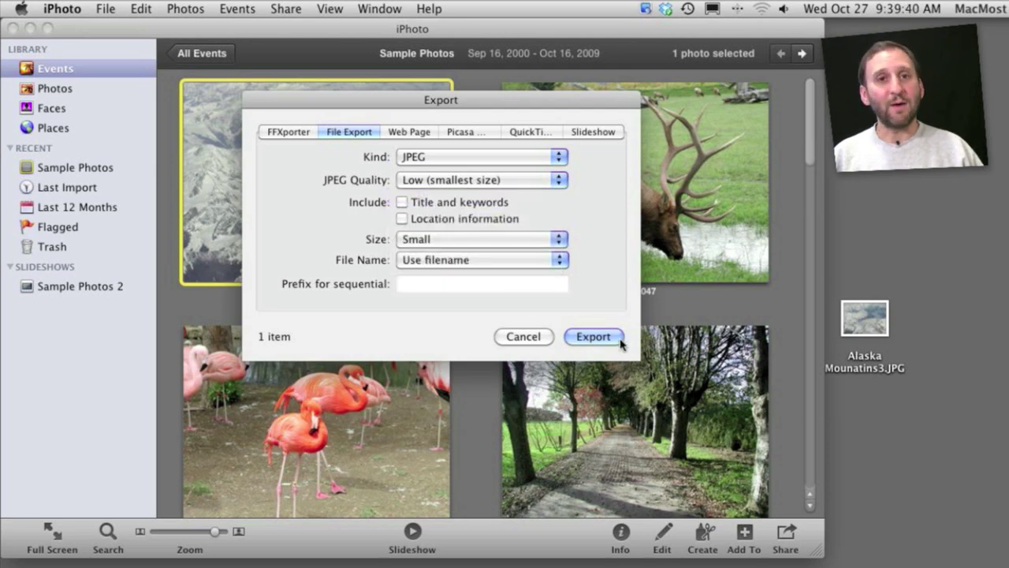